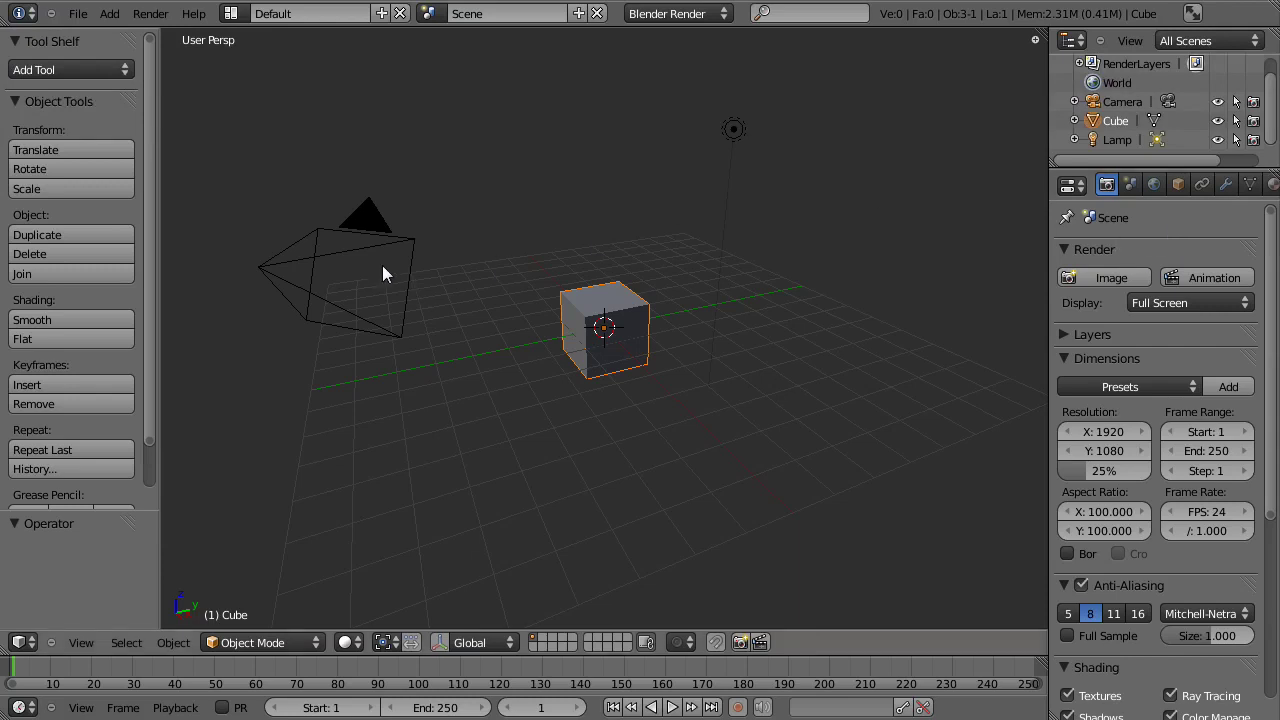
# Step: Select the camera and the lamp in turn, and preview the default scene as a full-screen render
pyautogui.rightClick(349, 252)
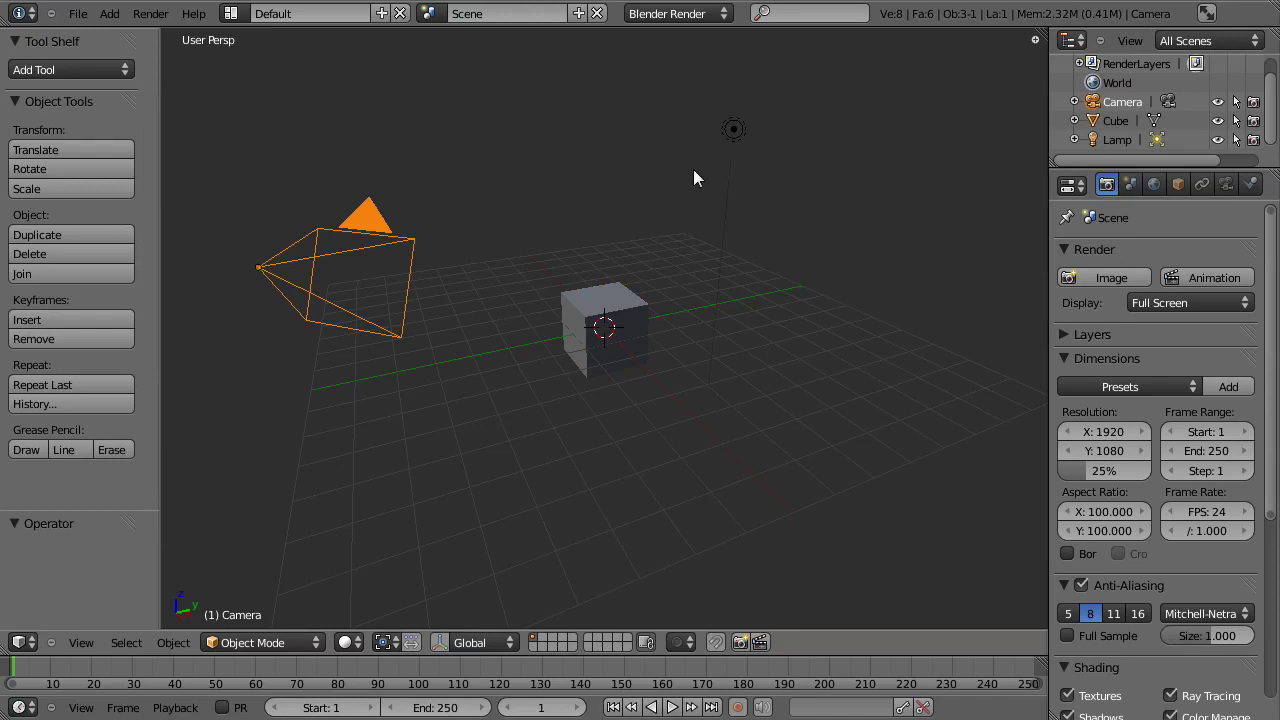
pyautogui.rightClick(728, 137)
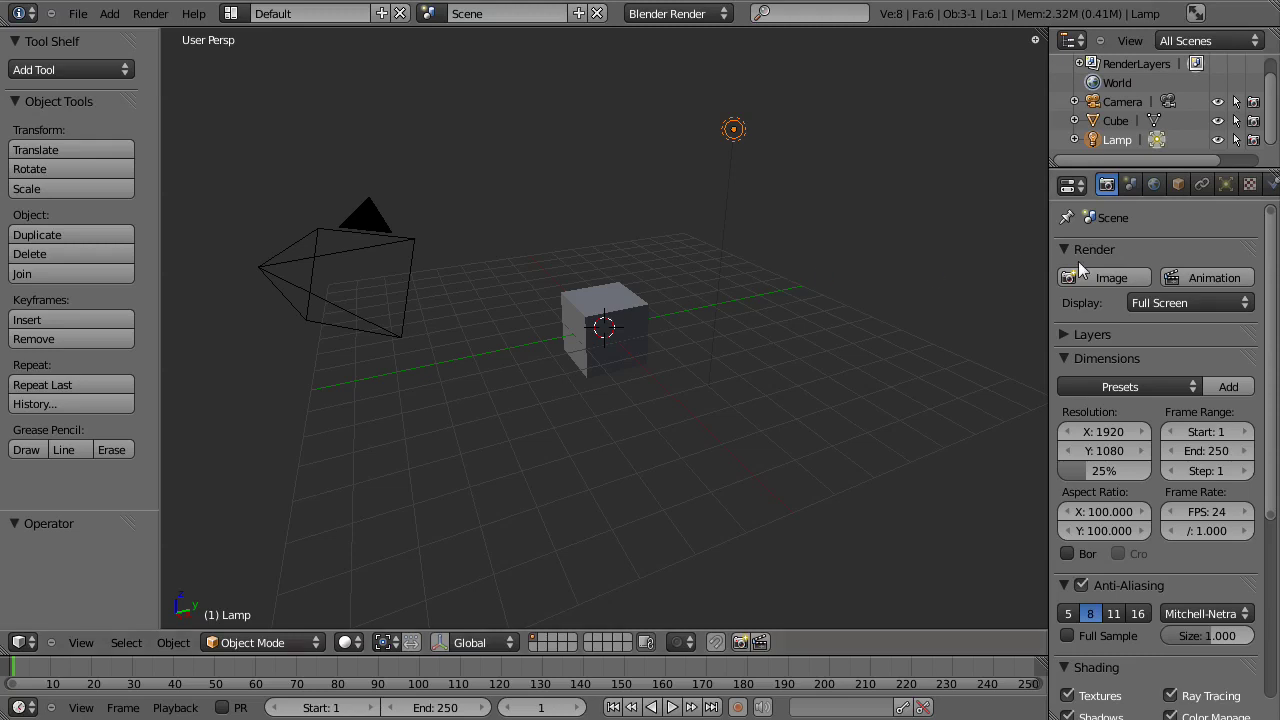
pyautogui.click(1123, 278)
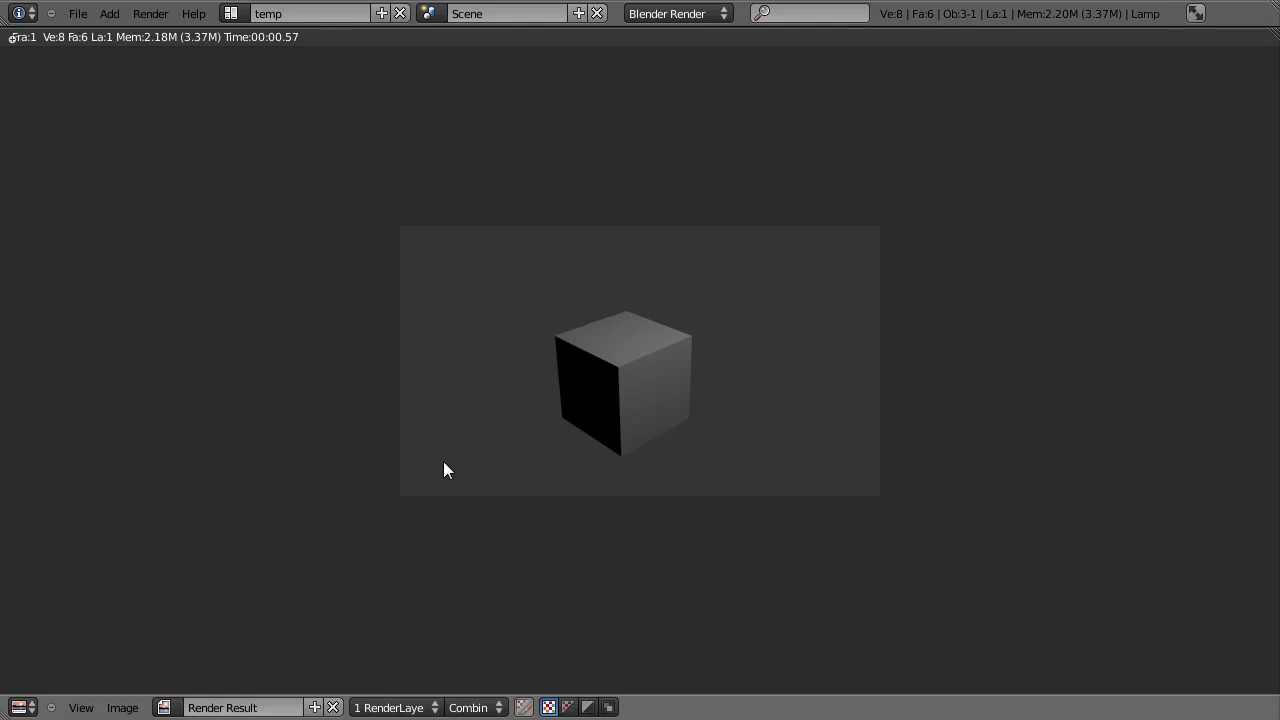
pyautogui.press('Escape')
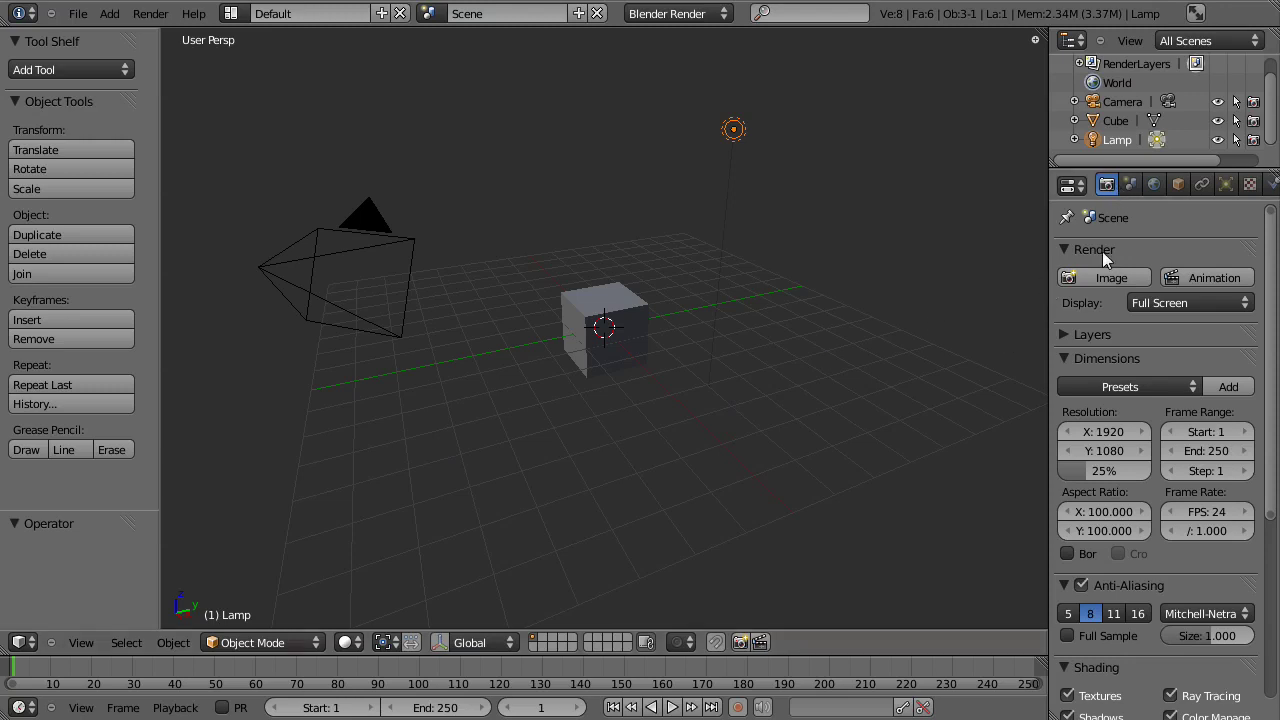
# Step: Set the render display to Image Editor and render the scene as a still image
pyautogui.click(1151, 298)
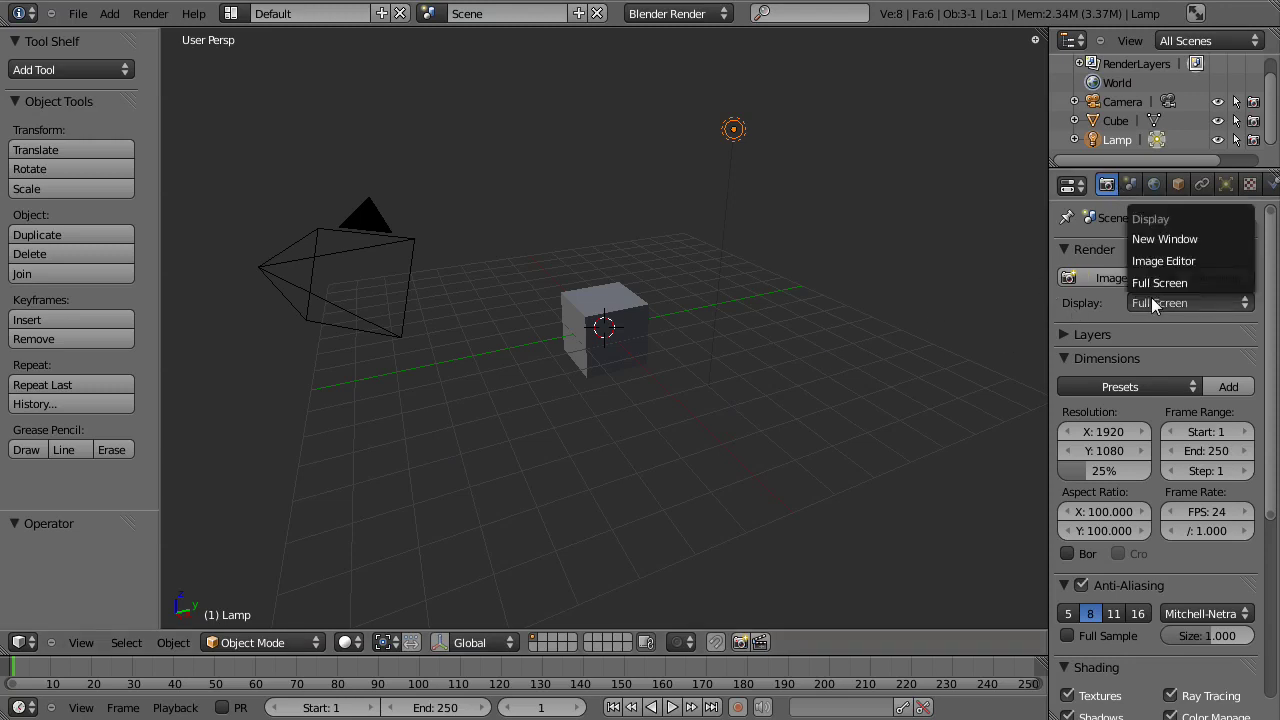
pyautogui.click(1165, 239)
pyautogui.click(1163, 303)
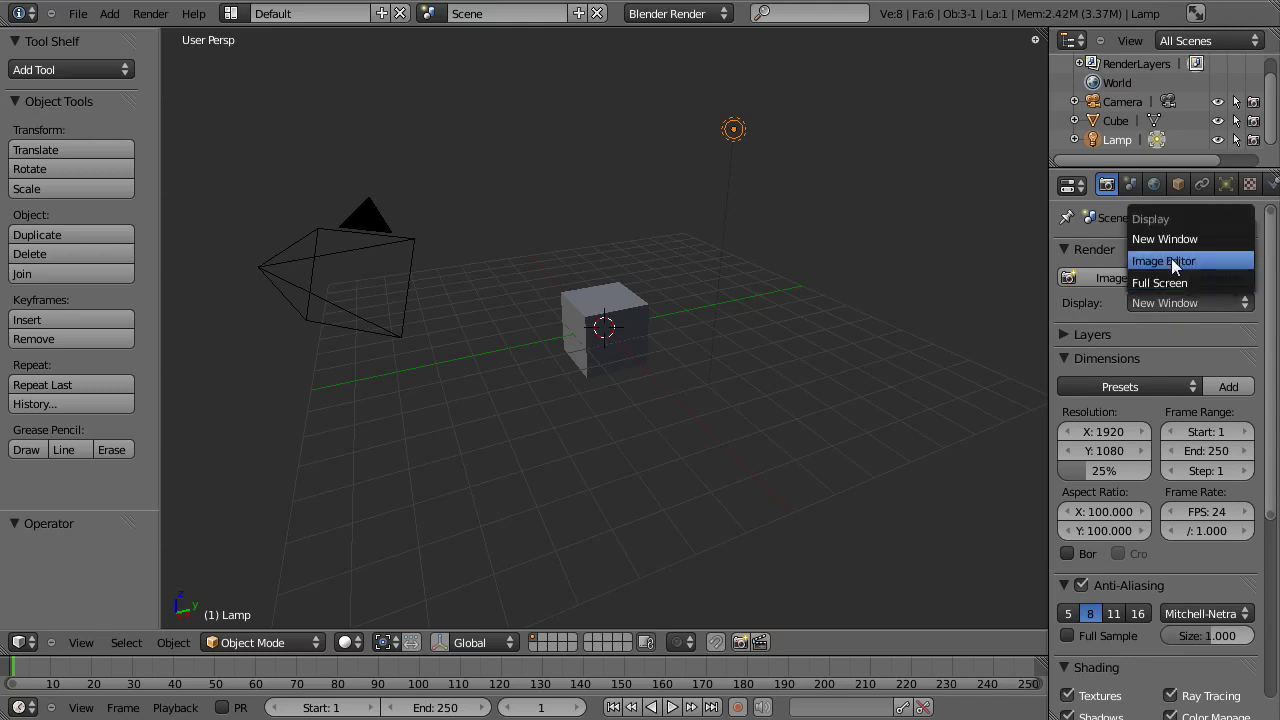
pyautogui.click(1171, 260)
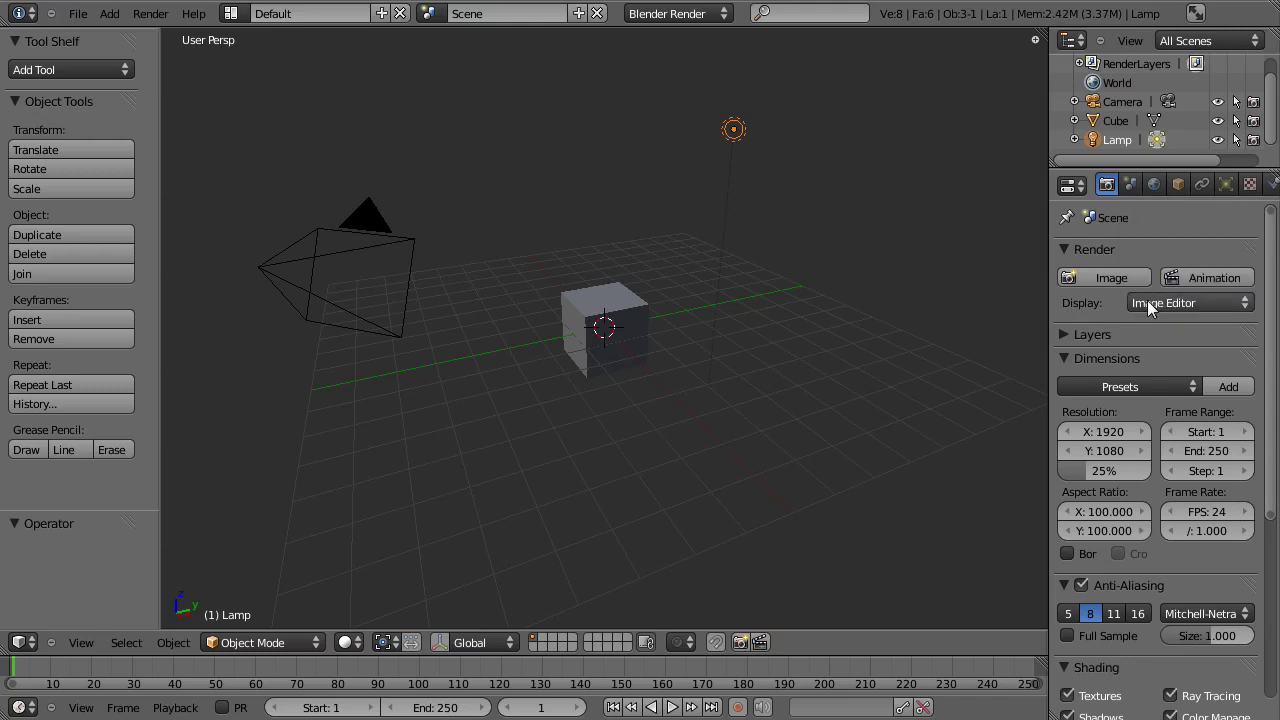
pyautogui.click(1122, 272)
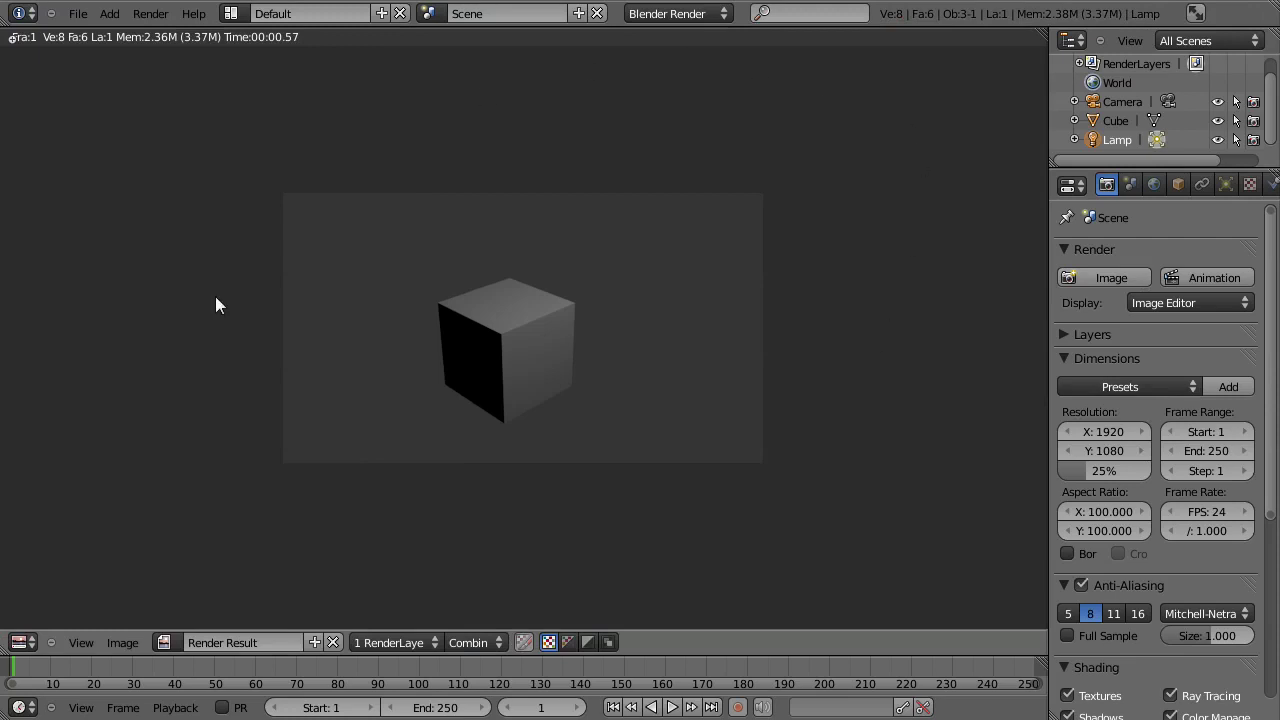
# Step: Examine the render layer settings and the available dimension presets
pyautogui.click(1067, 335)
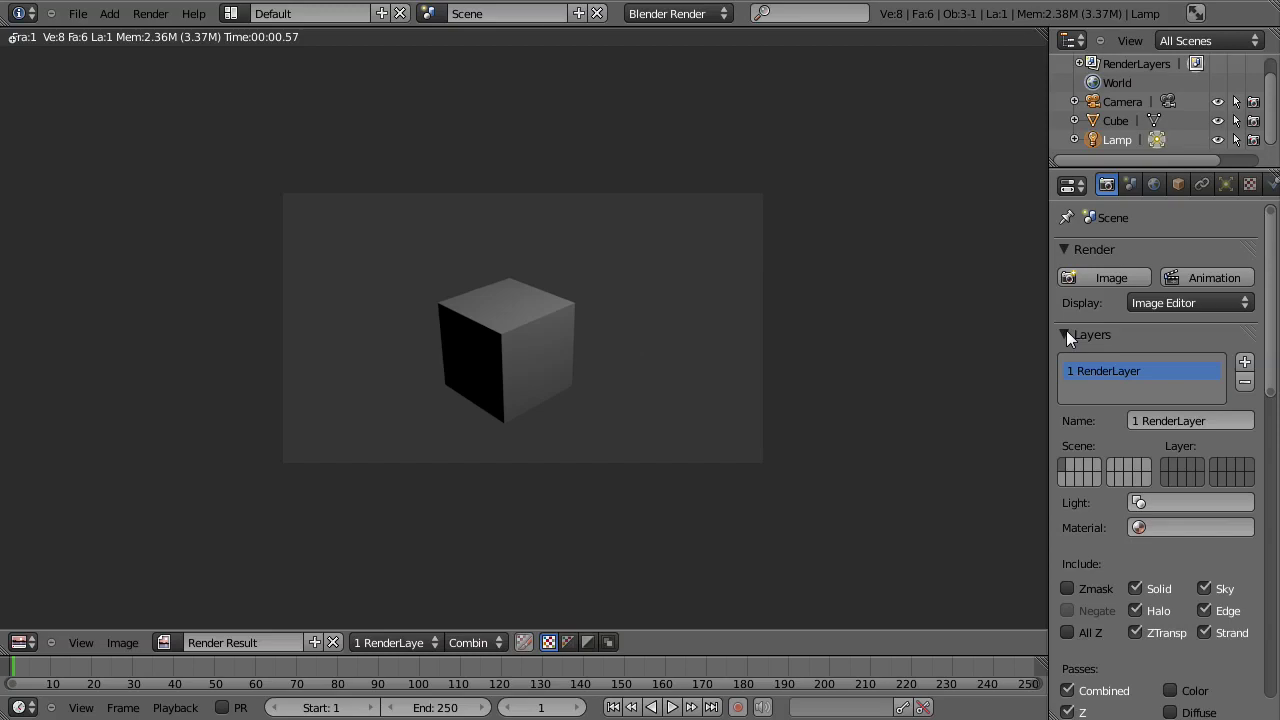
pyautogui.click(1066, 334)
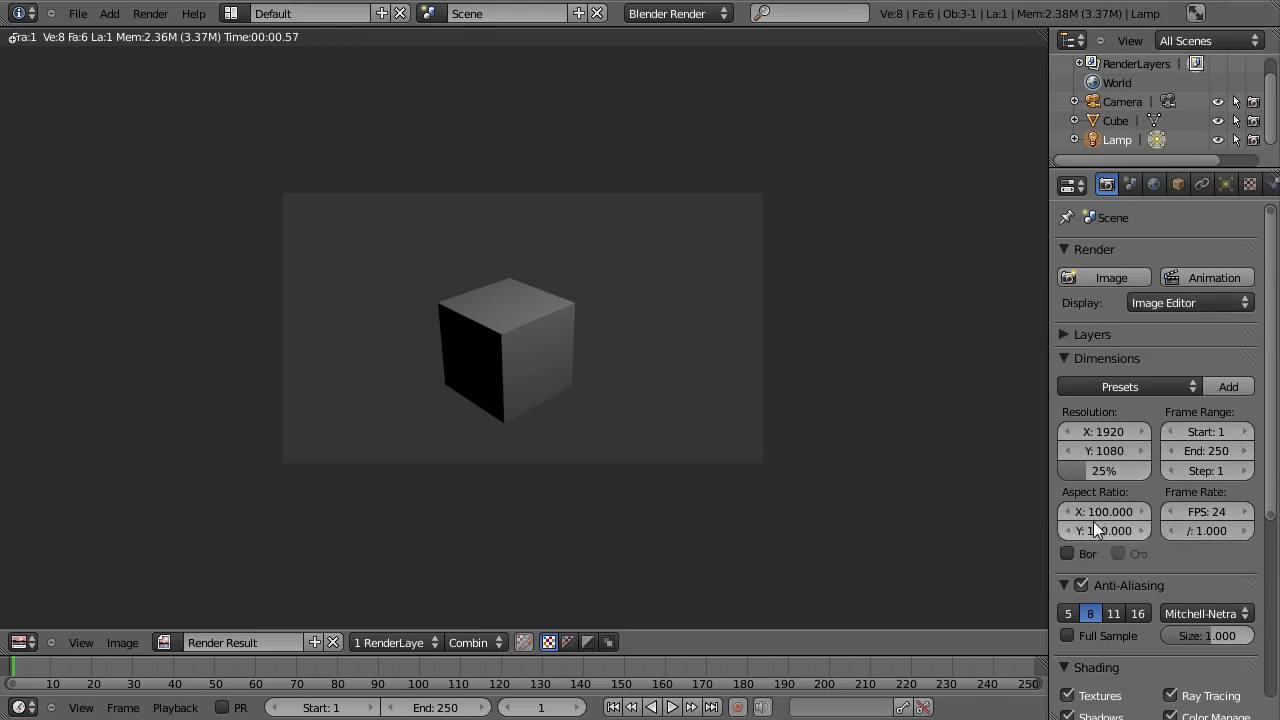
pyautogui.click(1186, 384)
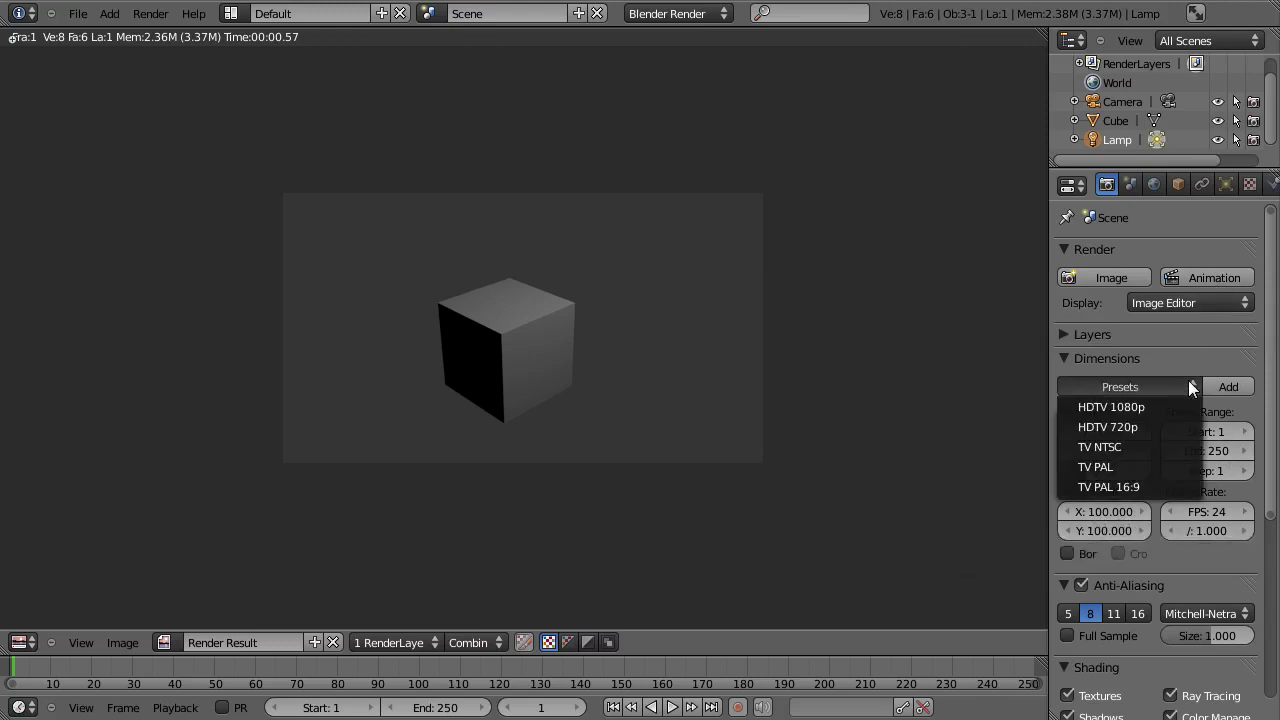
pyautogui.click(1150, 482)
pyautogui.click(1180, 381)
pyautogui.click(1179, 384)
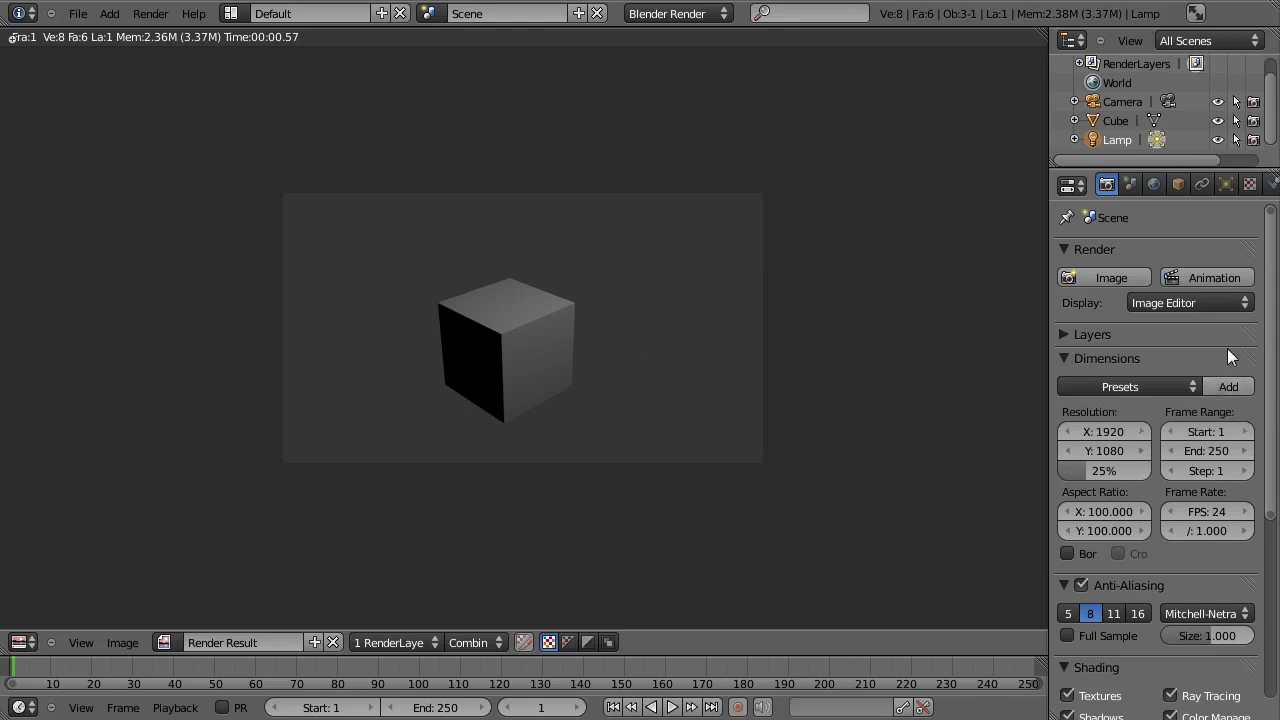
# Step: Set the render resolution to 1024 by 768 at 100% and render the image
pyautogui.moveTo(1133, 431); pyautogui.dragTo(1144, 488)
pyautogui.click(1112, 430)
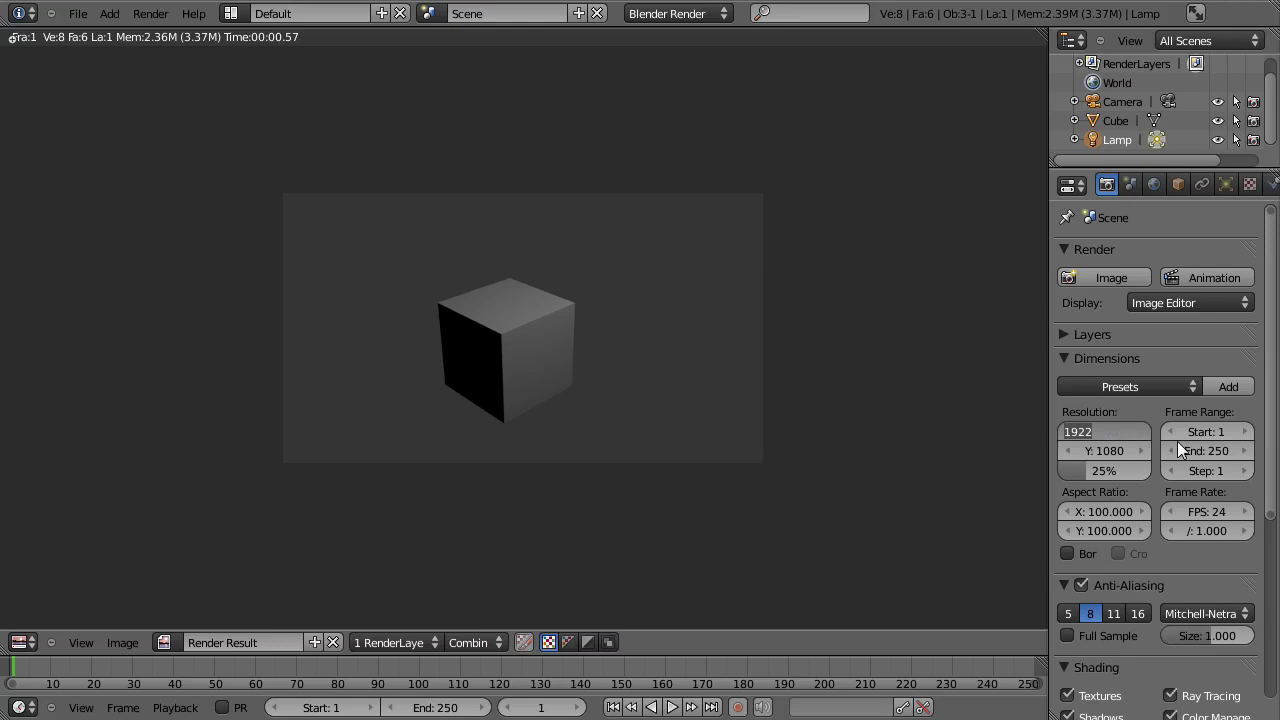
pyautogui.write('1024')
pyautogui.press('Tab')
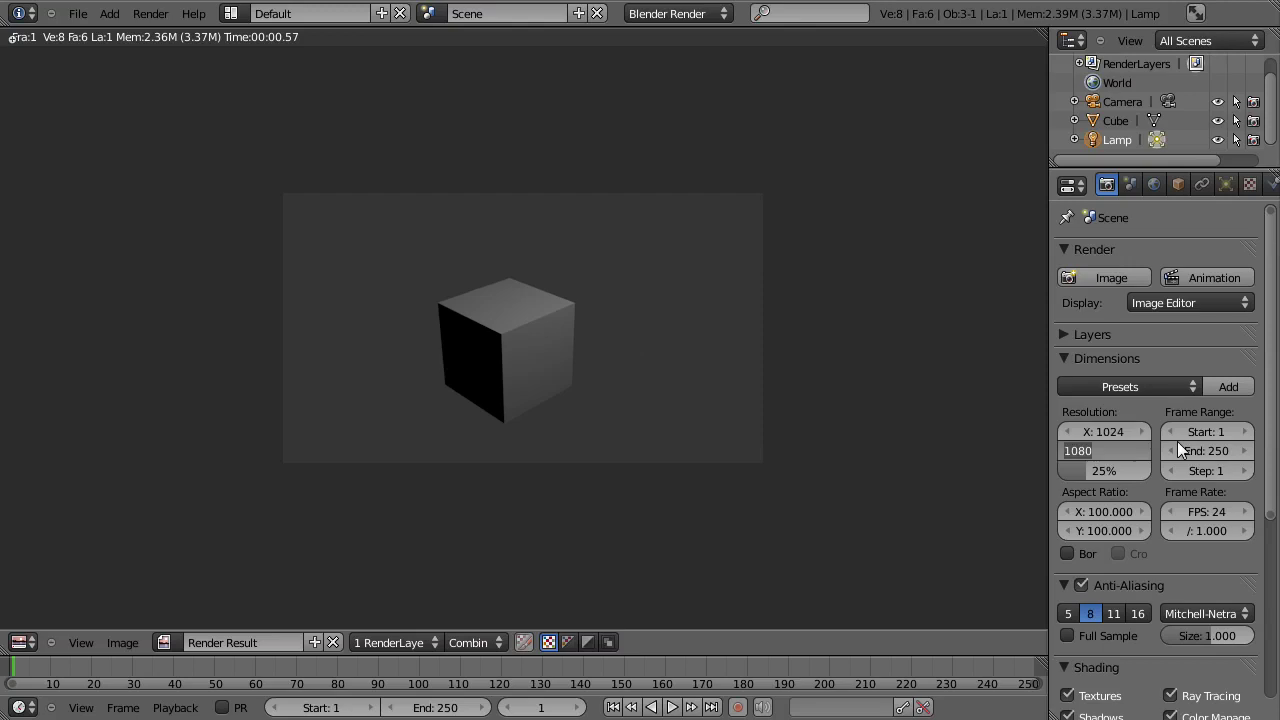
pyautogui.write('7689')
pyautogui.press('BackSpace')
pyautogui.press('Tab')
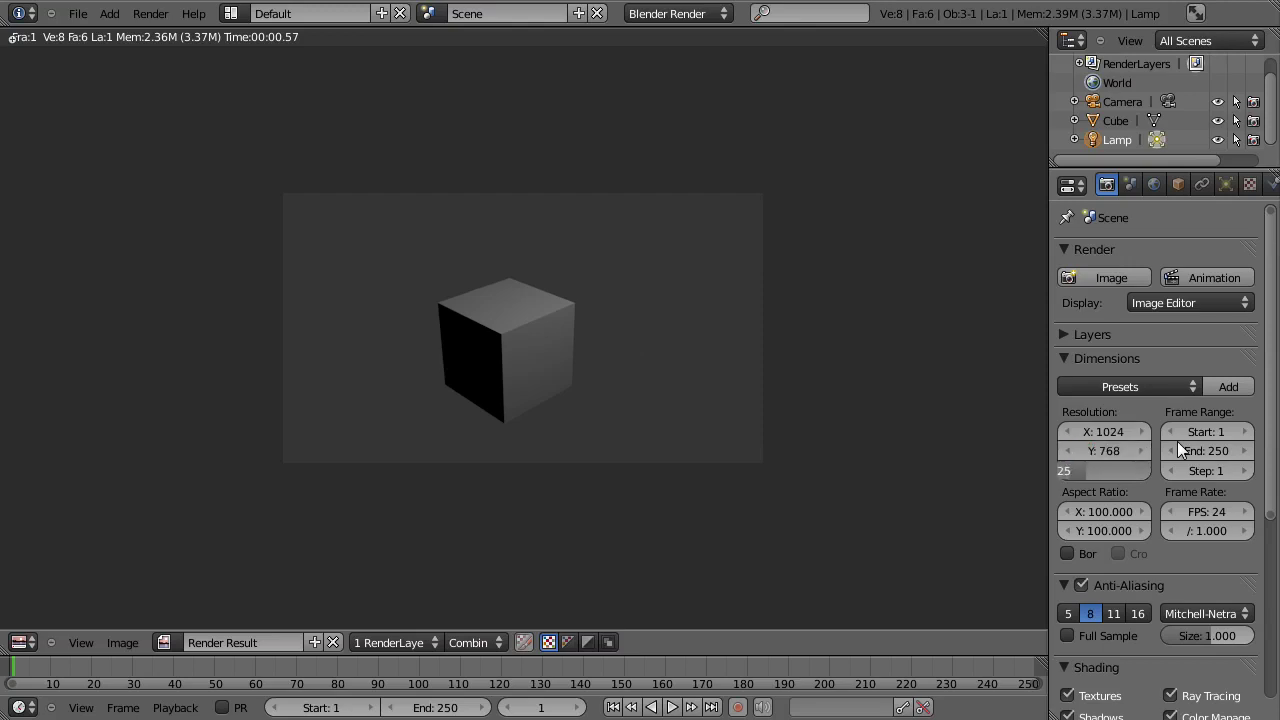
pyautogui.write('100')
pyautogui.press('Return')
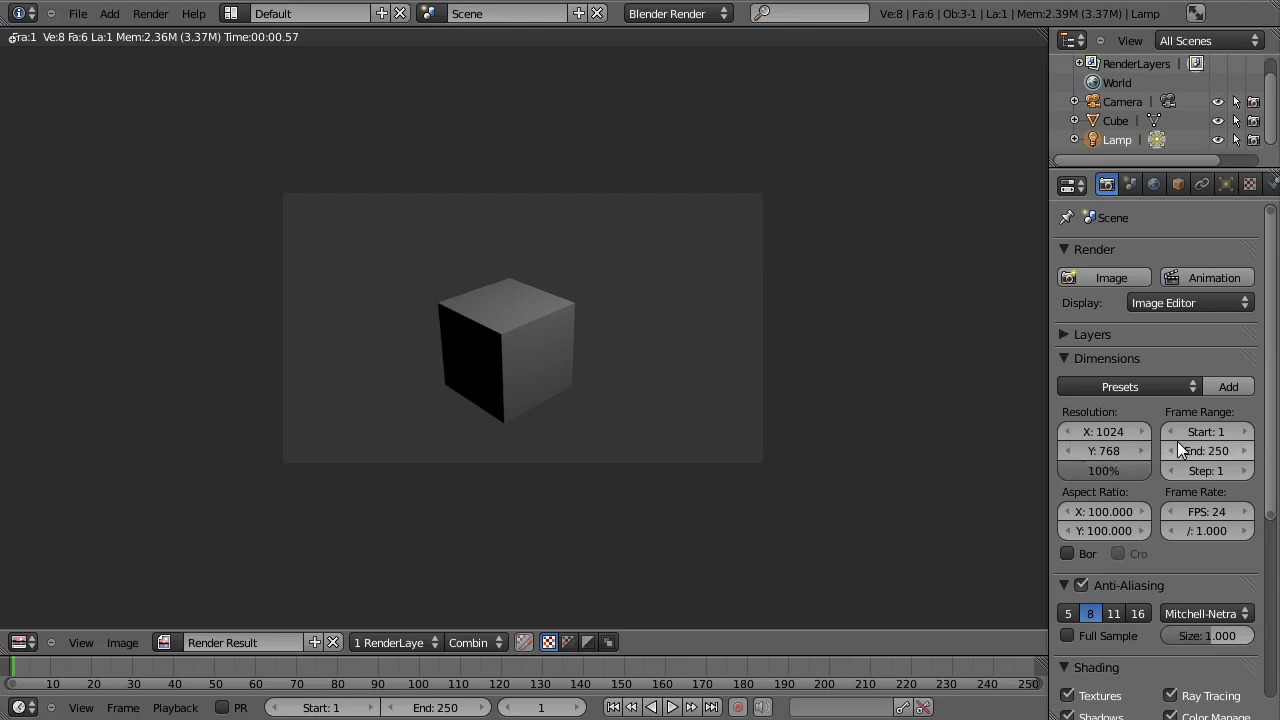
pyautogui.click(1131, 279)
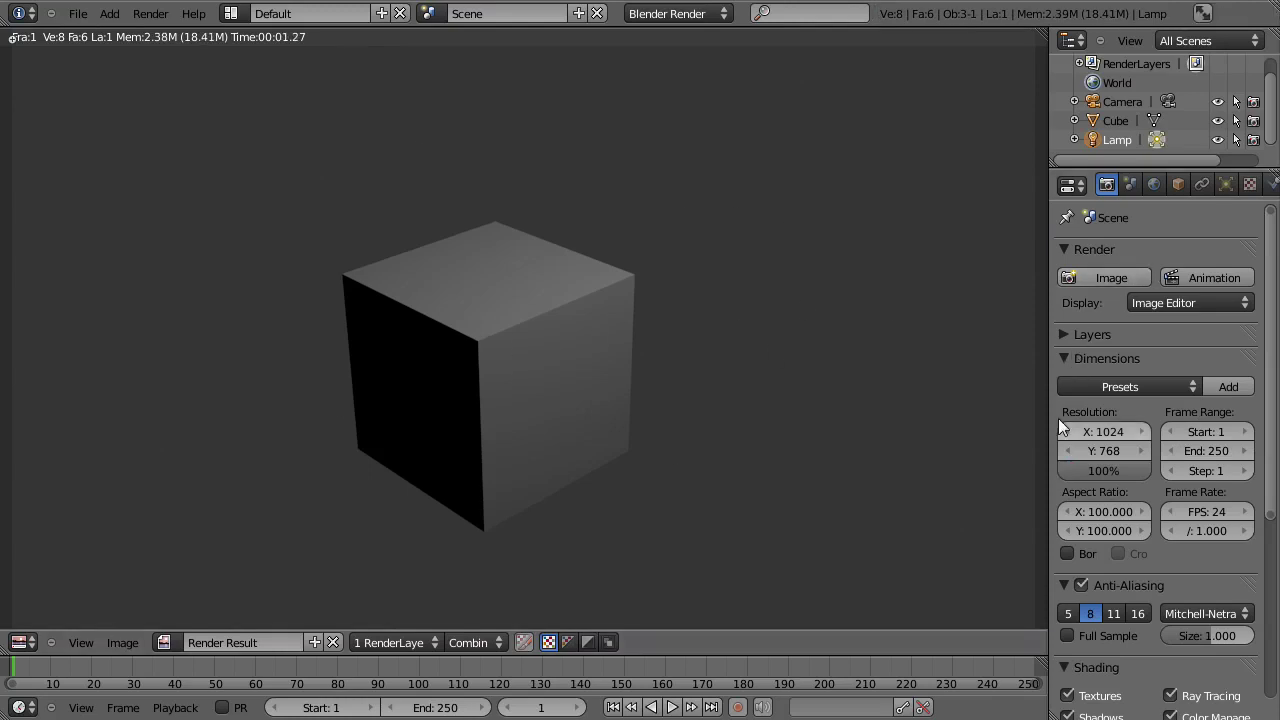
# Step: Render the cube with anti-aliasing disabled for comparison, and turn anti-aliasing back on
pyautogui.click(1062, 360)
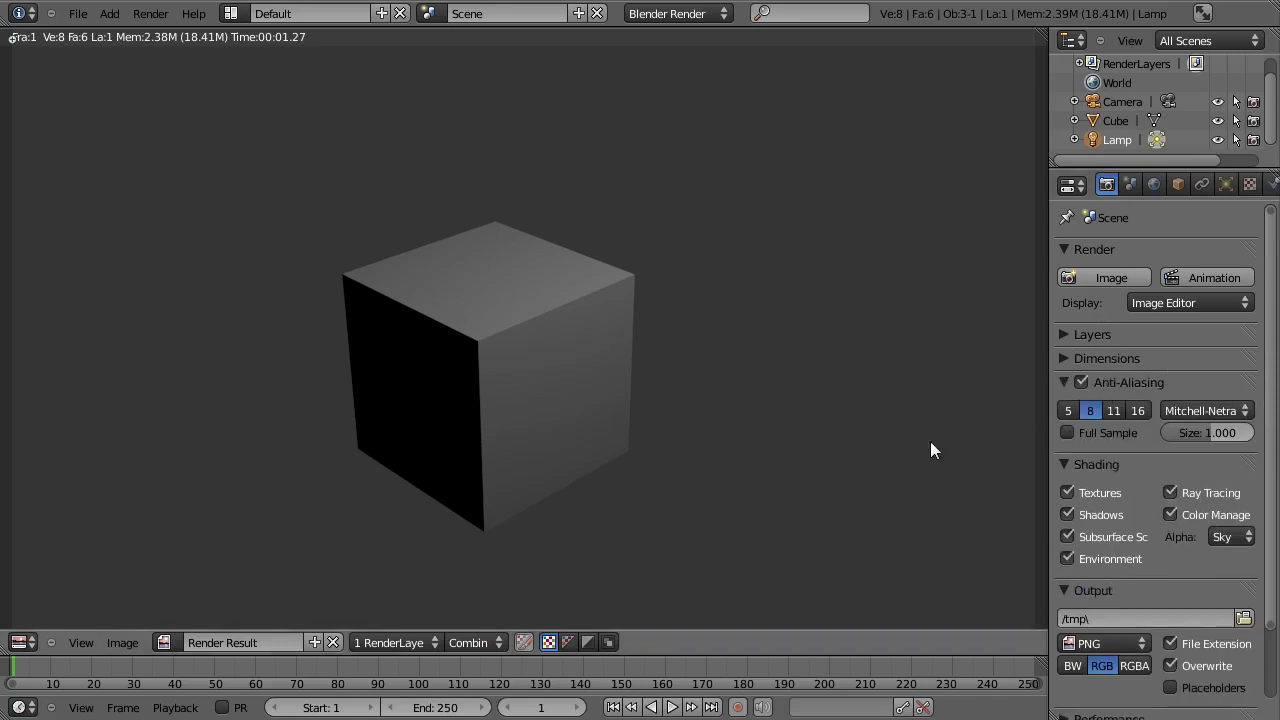
pyautogui.click(1080, 382)
pyautogui.click(1106, 276)
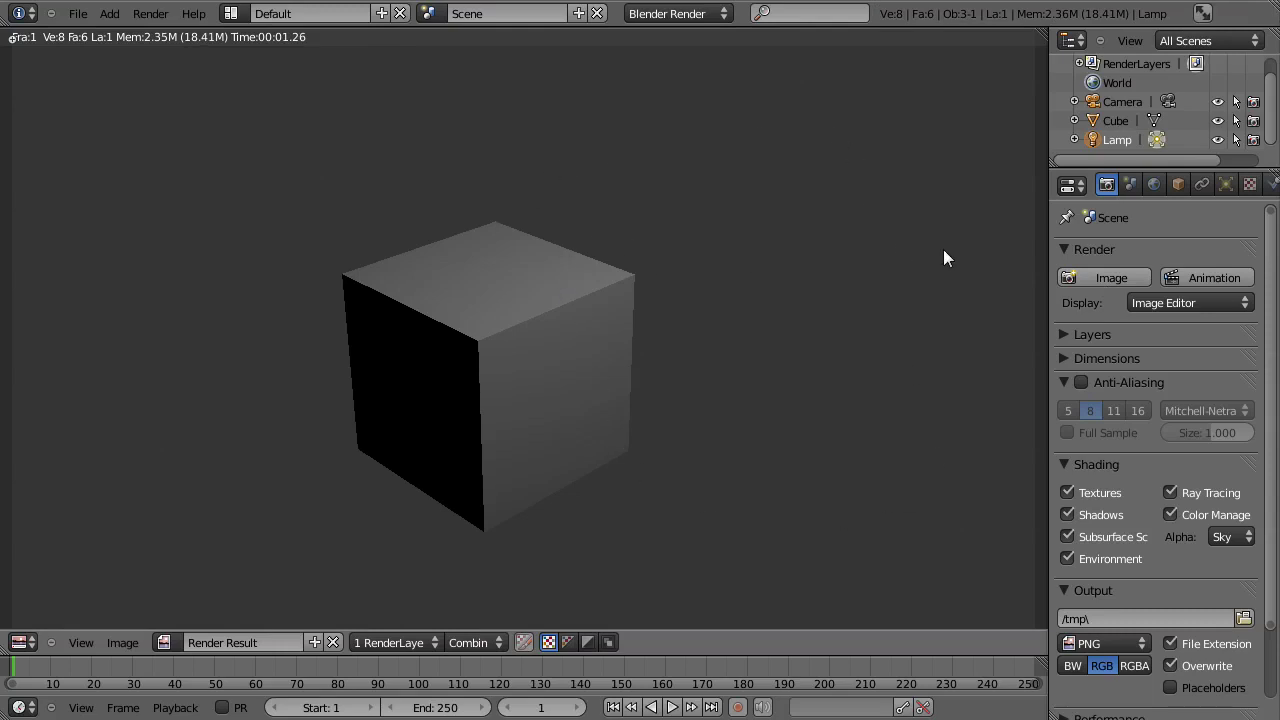
pyautogui.click(1076, 379)
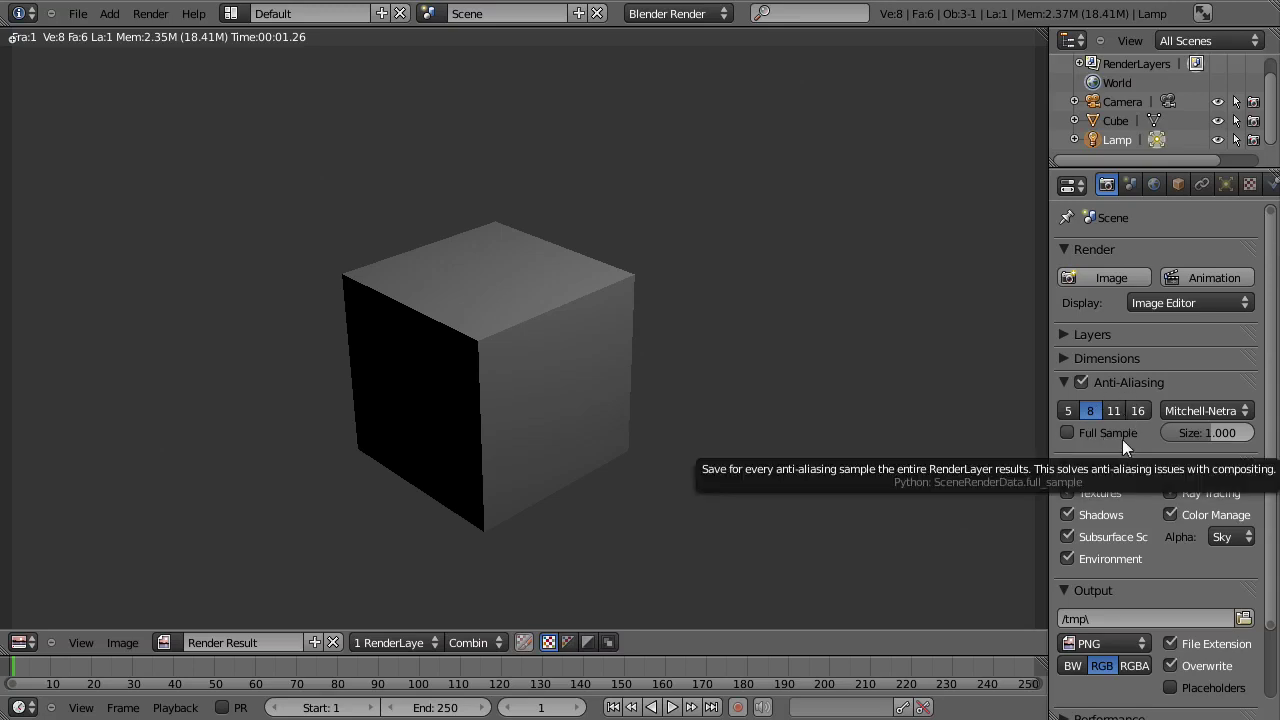
pyautogui.click(1064, 381)
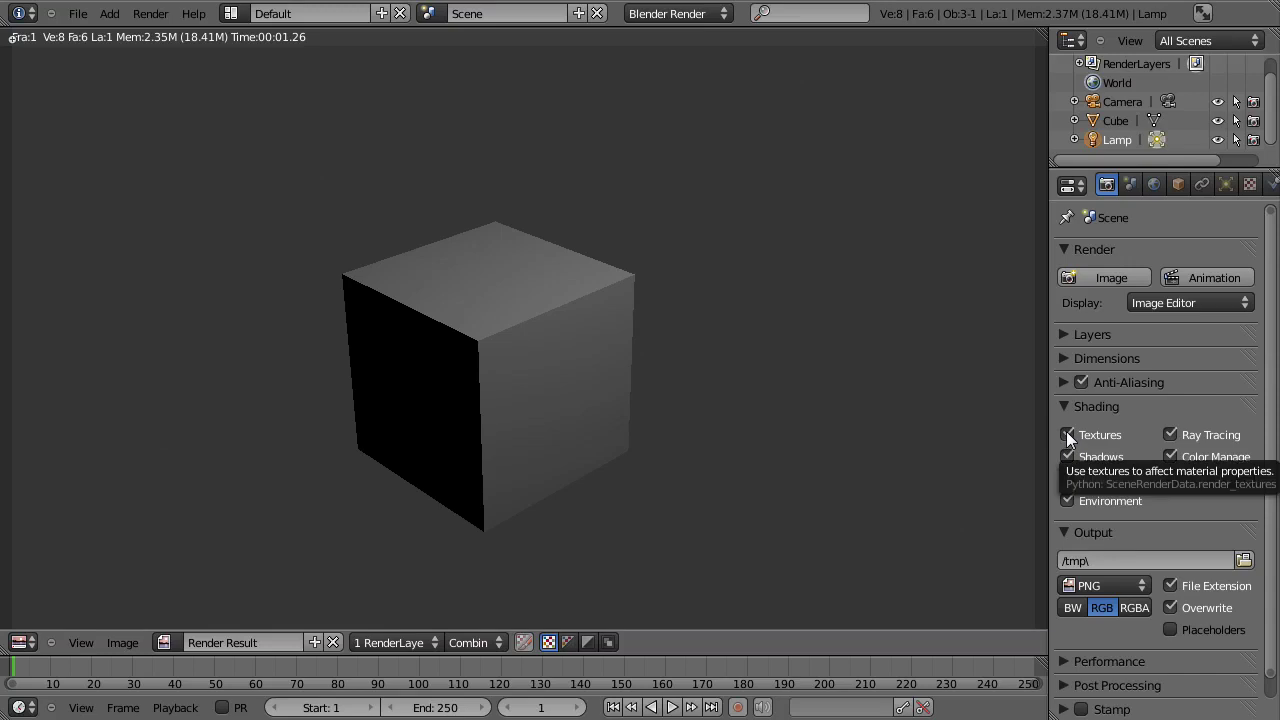
# Step: Render the cube with the Shadows shading option disabled, and turn Shadows back on
pyautogui.click(1068, 456)
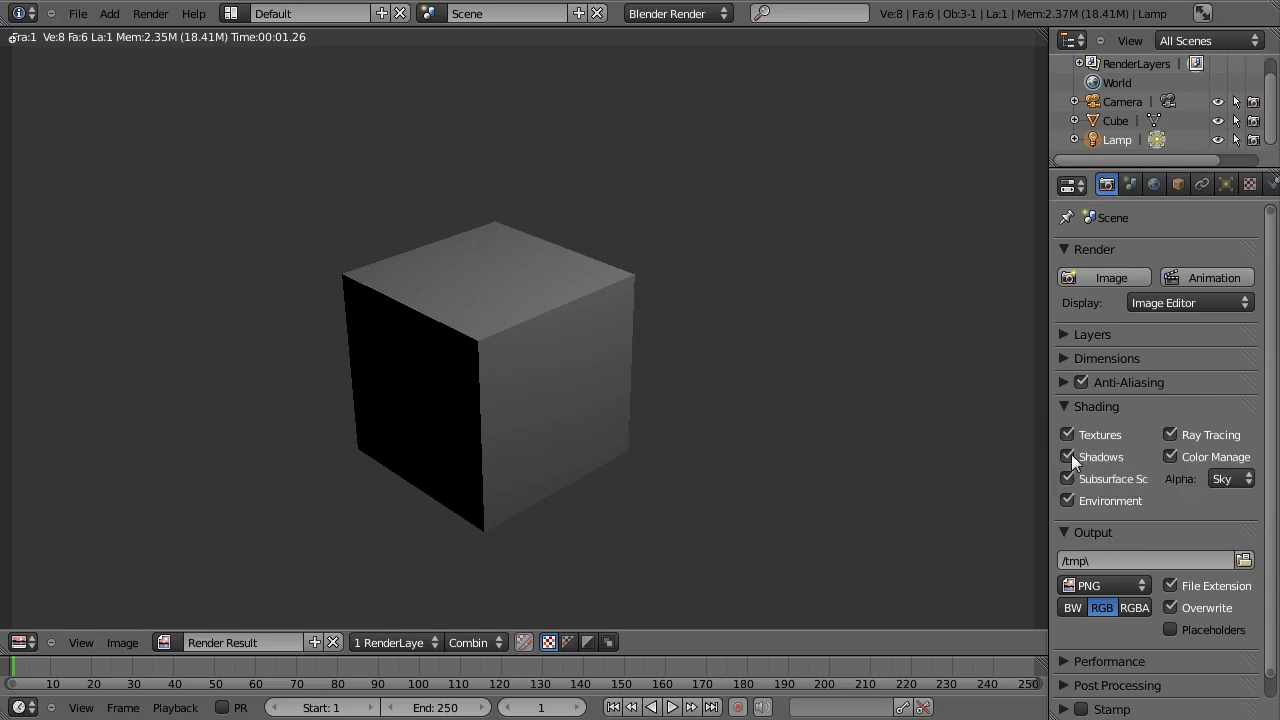
pyautogui.click(1104, 277)
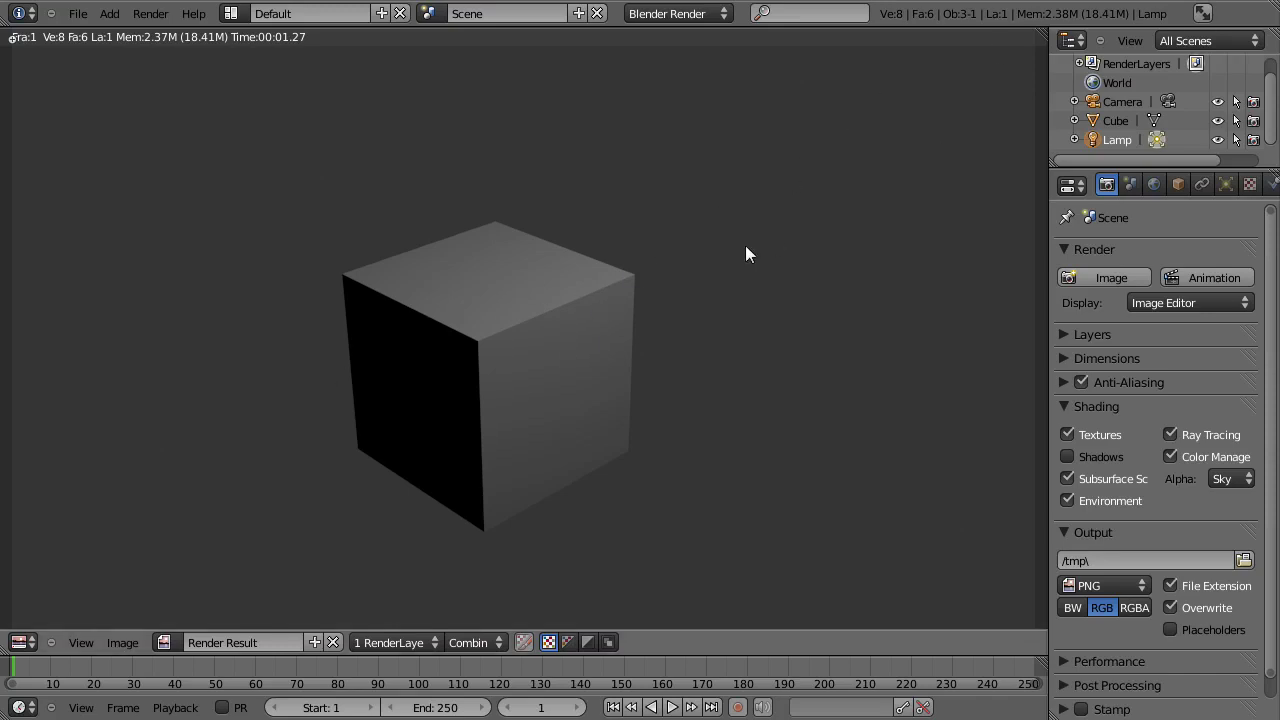
pyautogui.click(1086, 457)
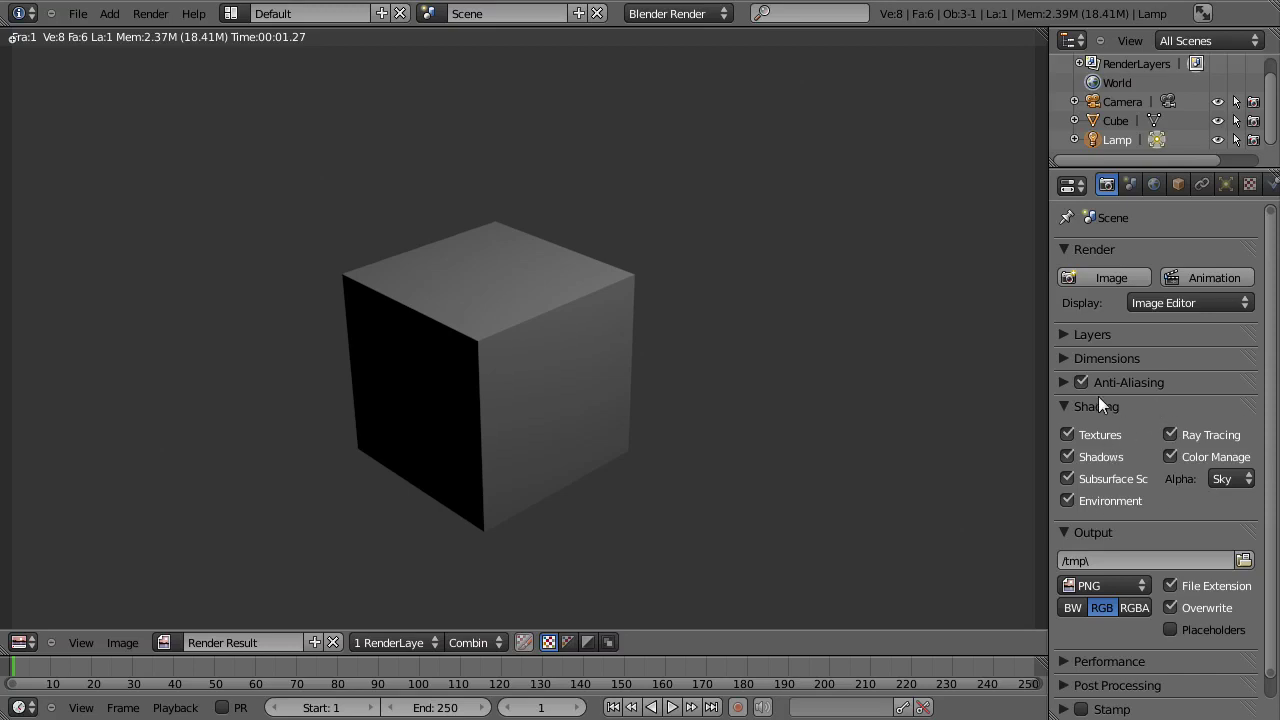
pyautogui.click(1066, 407)
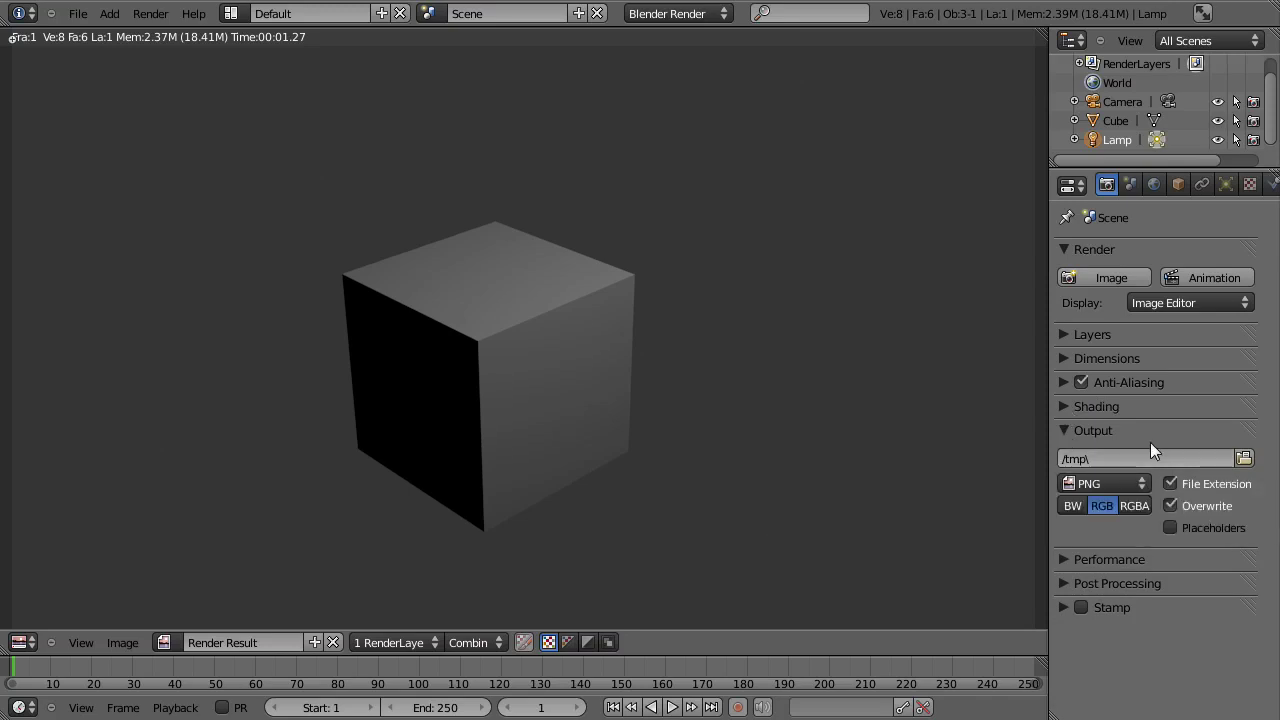
# Step: Examine the output folder and file format options along with the performance and post-processing settings
pyautogui.click(1246, 458)
pyautogui.click(1252, 100)
pyautogui.click(1122, 484)
pyautogui.click(1059, 560)
pyautogui.click(1059, 557)
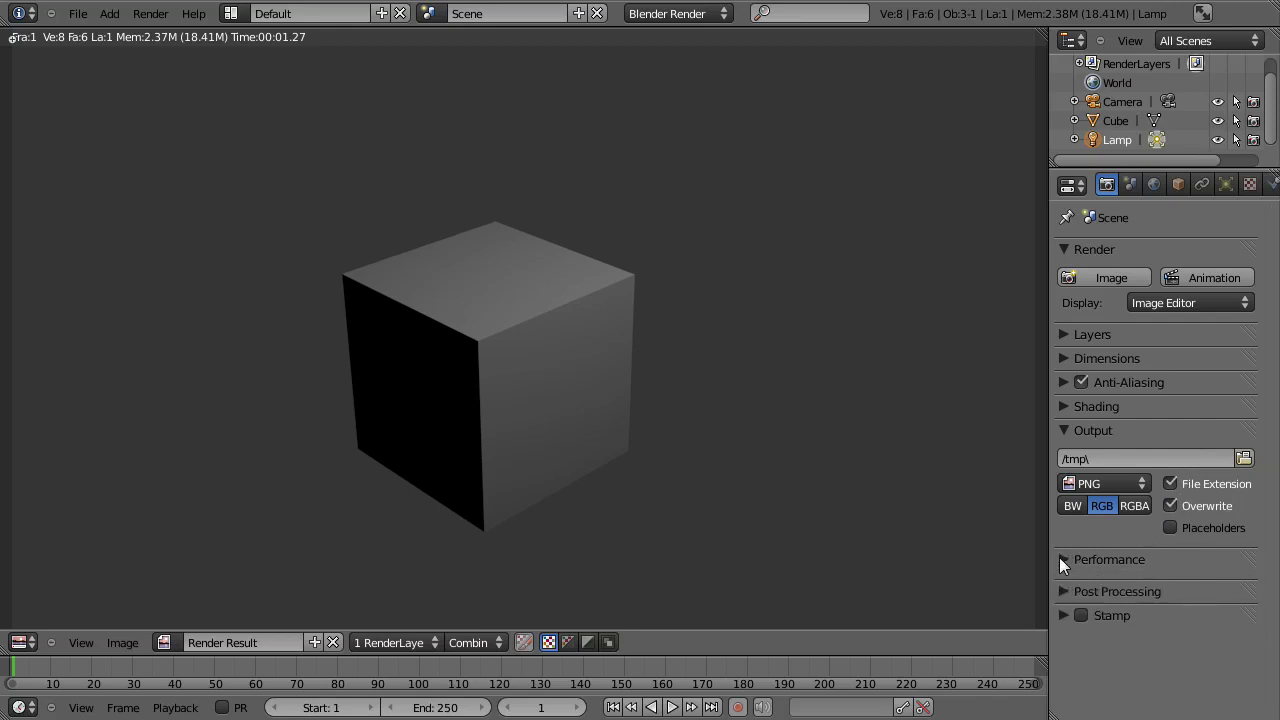
pyautogui.click(1060, 572)
pyautogui.click(1060, 572)
# Step: Enable the render stamp with RenderTime included and render the image
pyautogui.click(1059, 609)
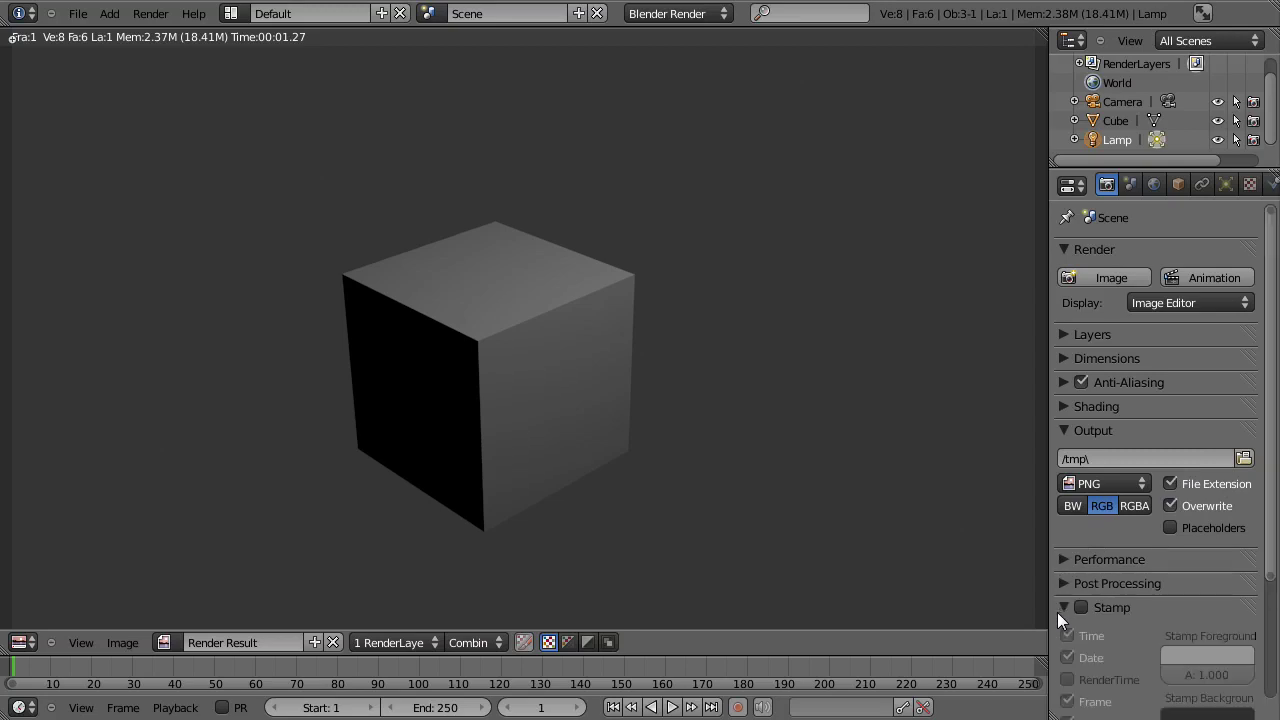
pyautogui.scroll(-2, 1062, 600)
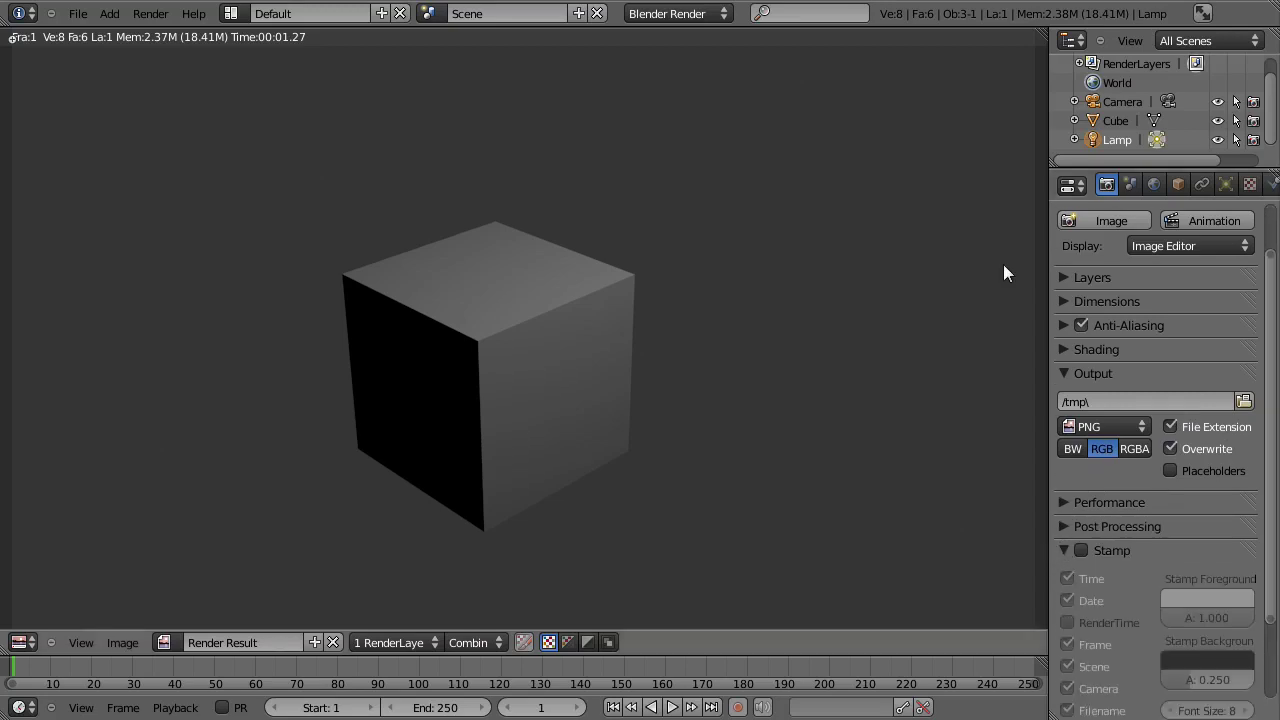
pyautogui.click(1081, 550)
pyautogui.scroll(-3, 1075, 548)
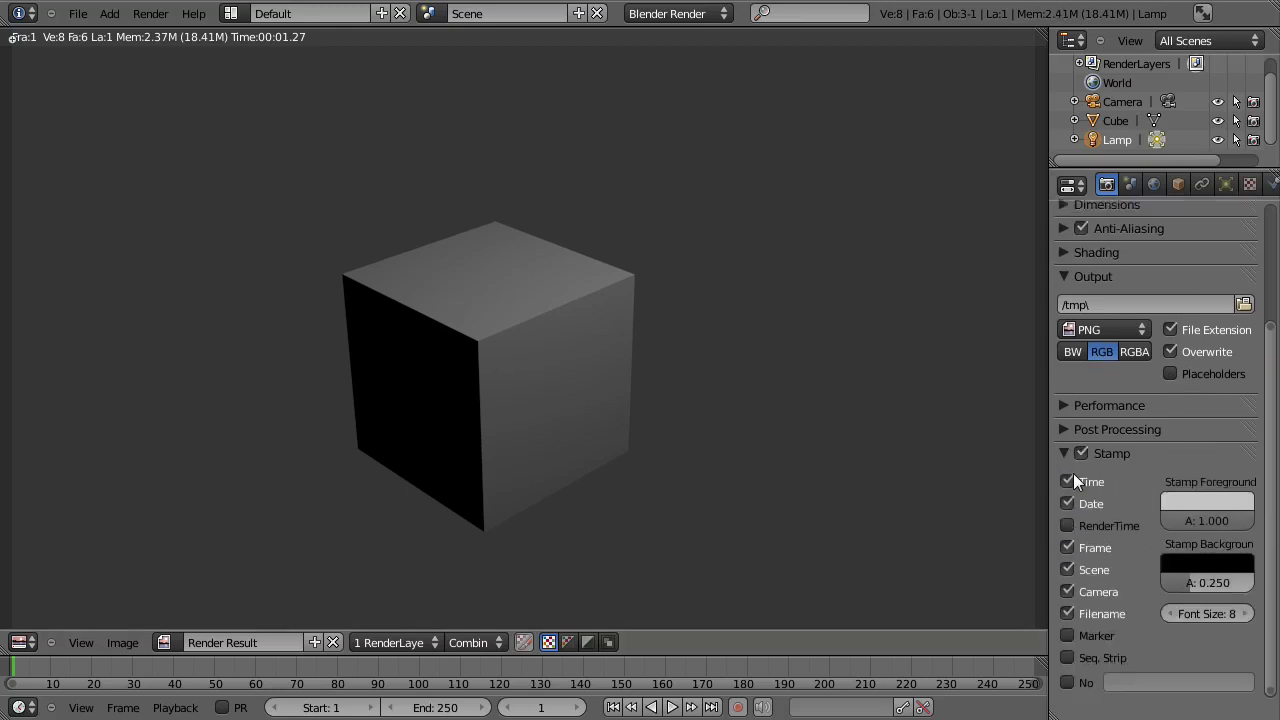
pyautogui.click(1068, 526)
pyautogui.scroll(4, 1131, 244)
pyautogui.click(1107, 280)
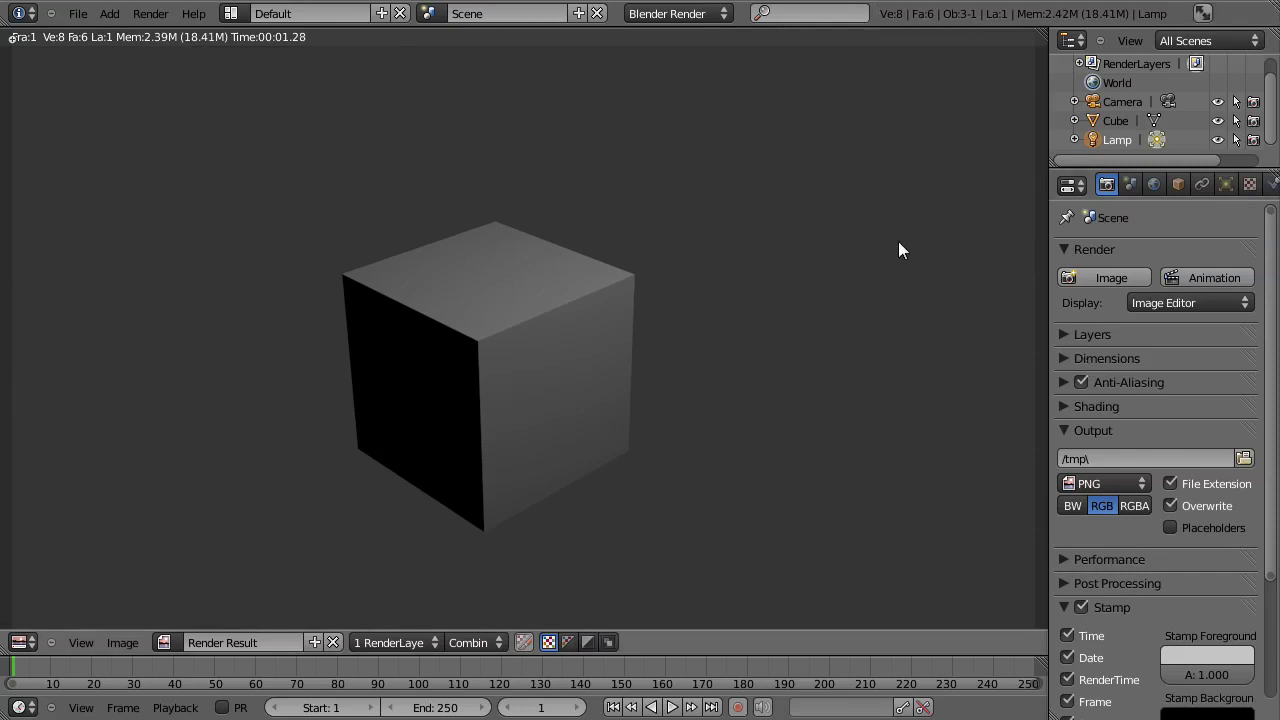
# Step: Inspect the stamp text around the edges of the rendered image, and disable the stamp
pyautogui.scroll(-2, 795, 372)
pyautogui.scroll(1, 650, 440)
pyautogui.scroll(-1, 512, 509)
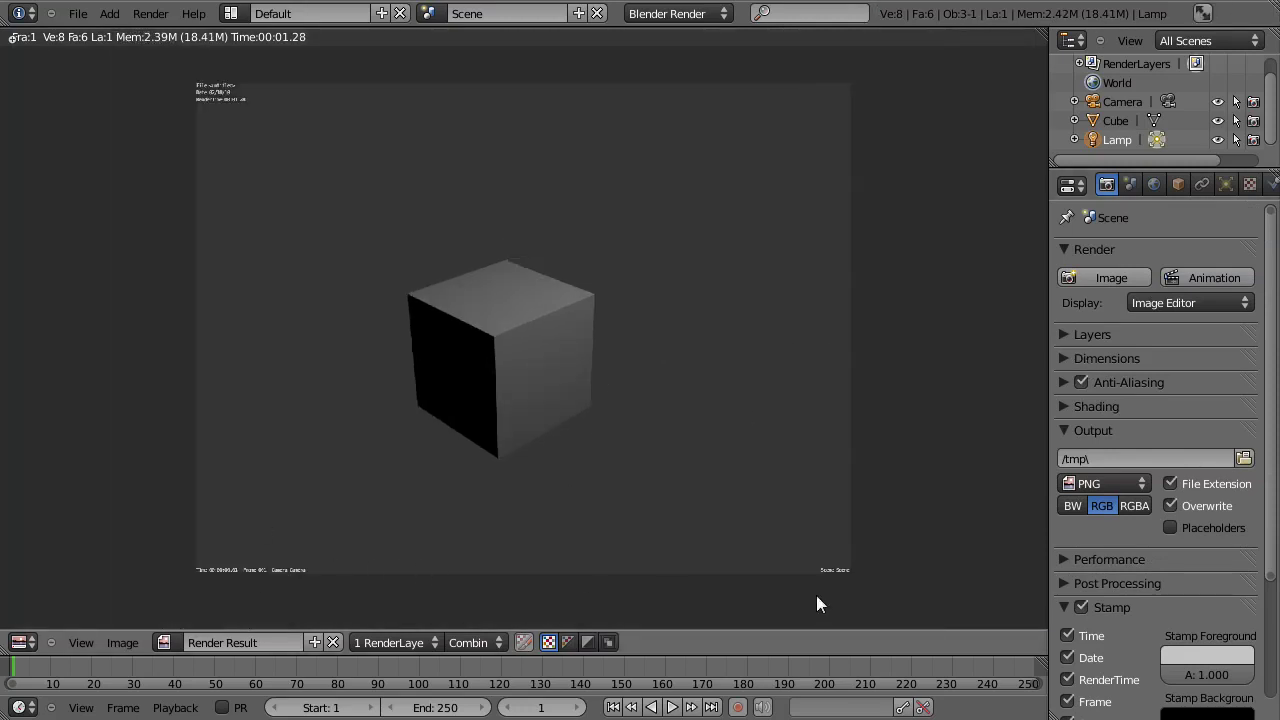
pyautogui.scroll(1, 835, 566)
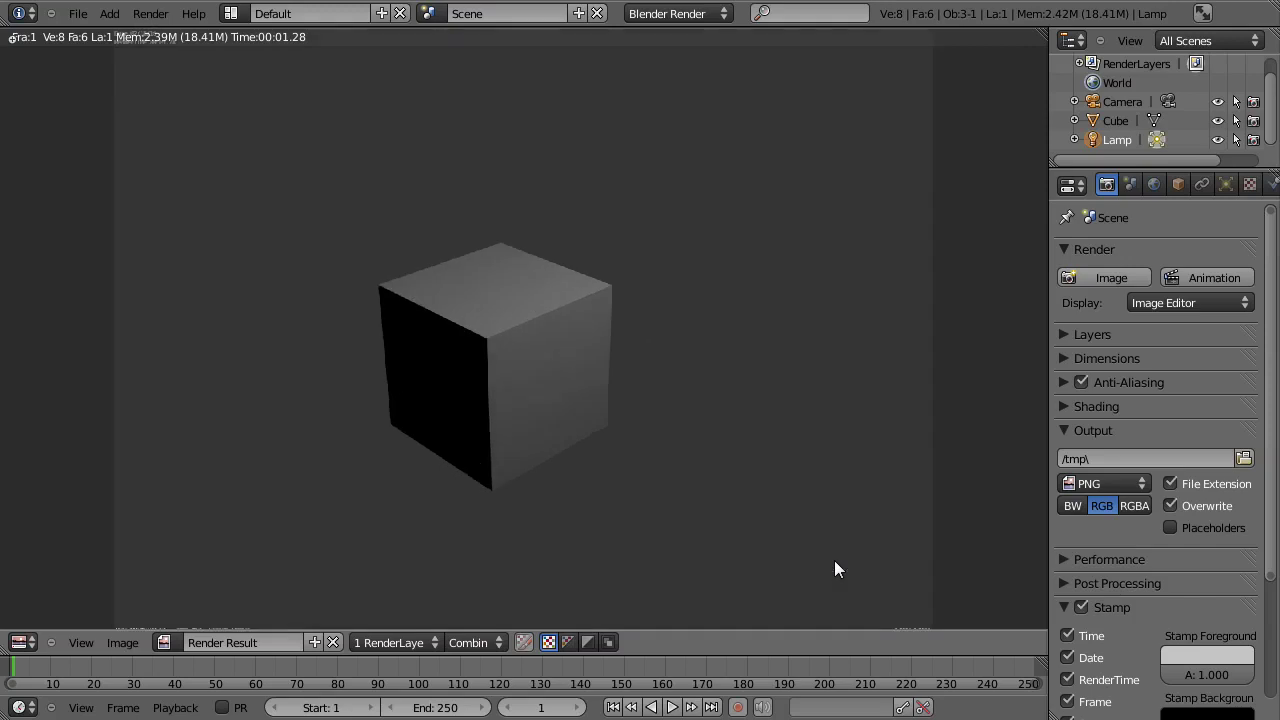
pyautogui.click(1078, 606)
pyautogui.click(1067, 601)
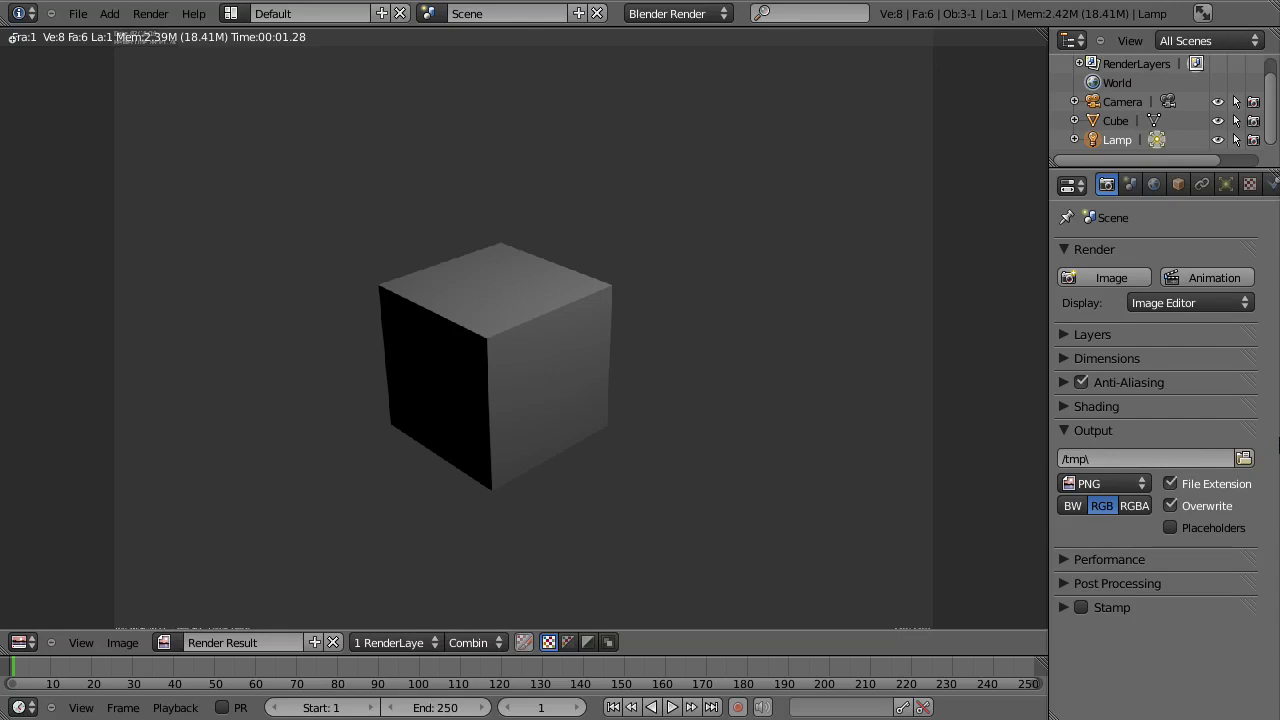
# Step: Expand the render dimension settings and review the frame range and frame rate
pyautogui.click(1062, 358)
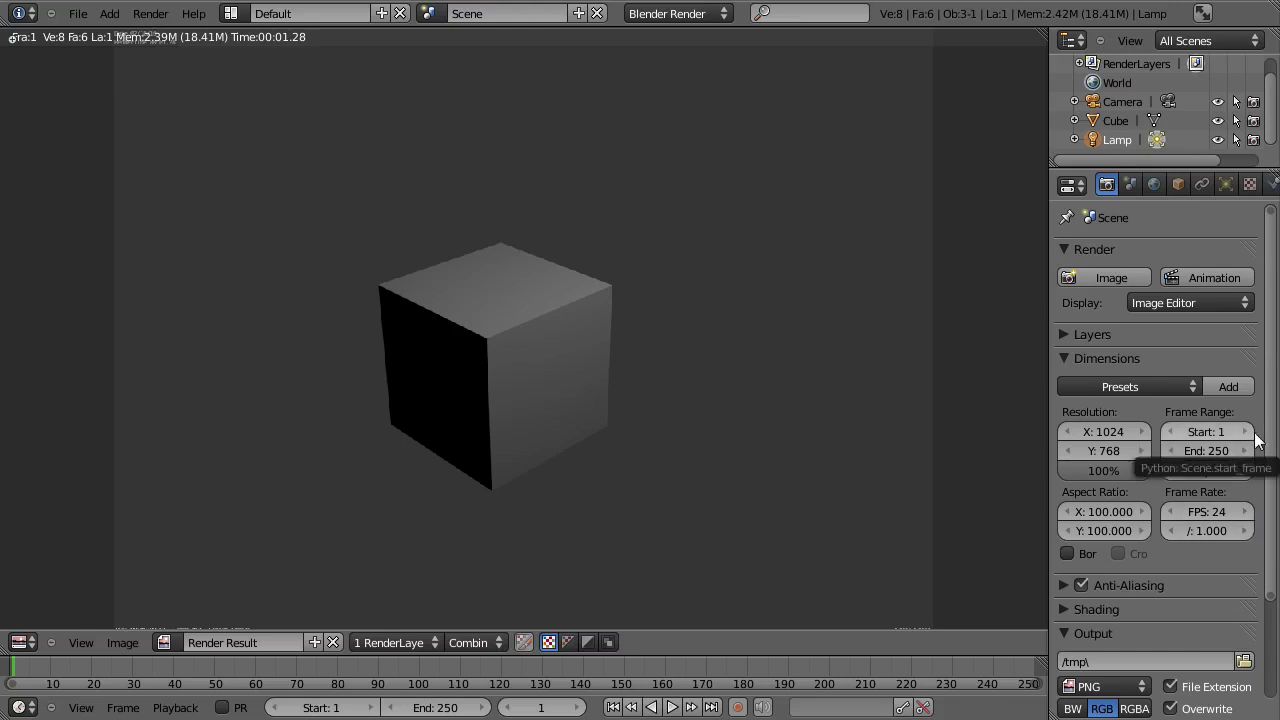
pyautogui.scroll(-1, 1257, 440)
pyautogui.scroll(1, 1257, 440)
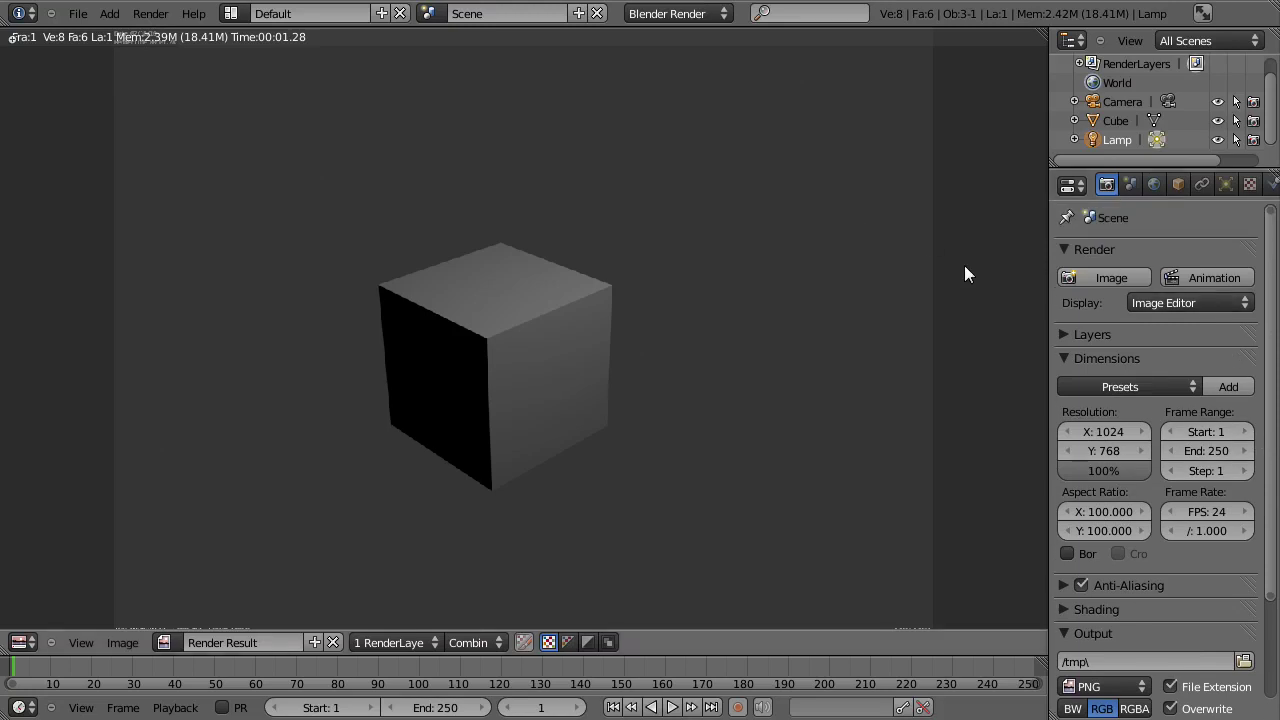
pyautogui.scroll(-1, 897, 314)
pyautogui.scroll(2, 897, 314)
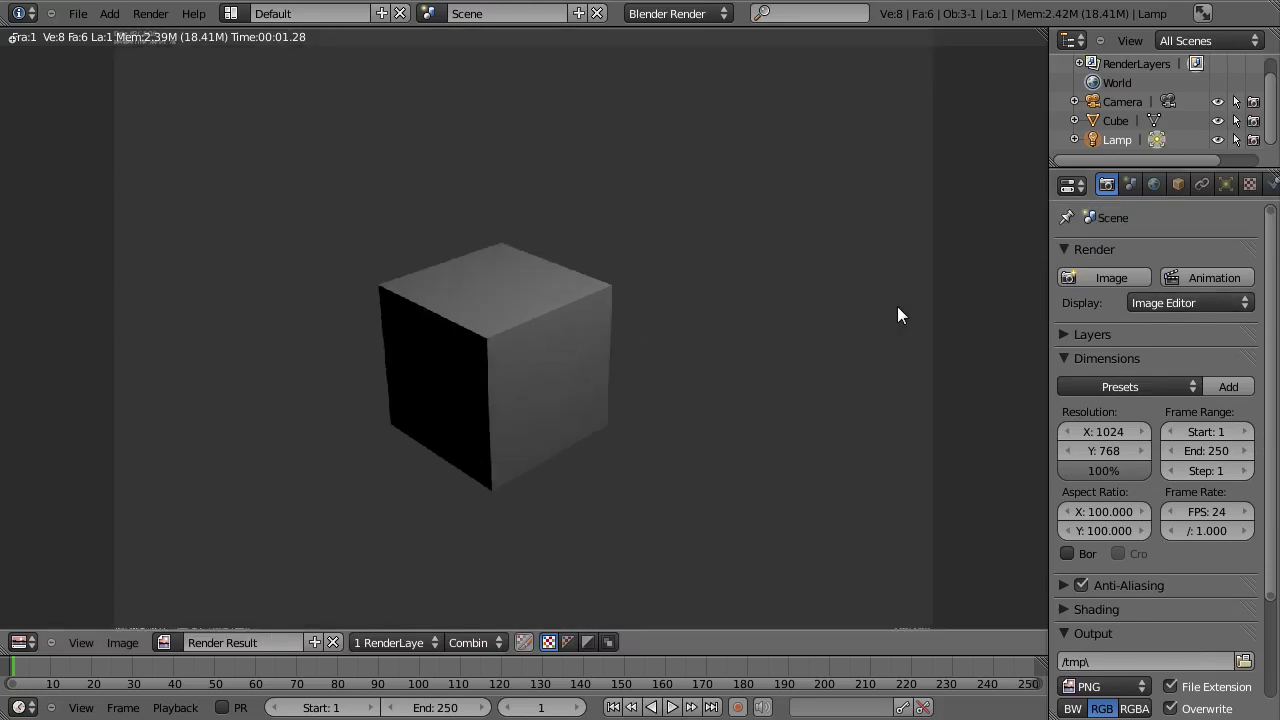